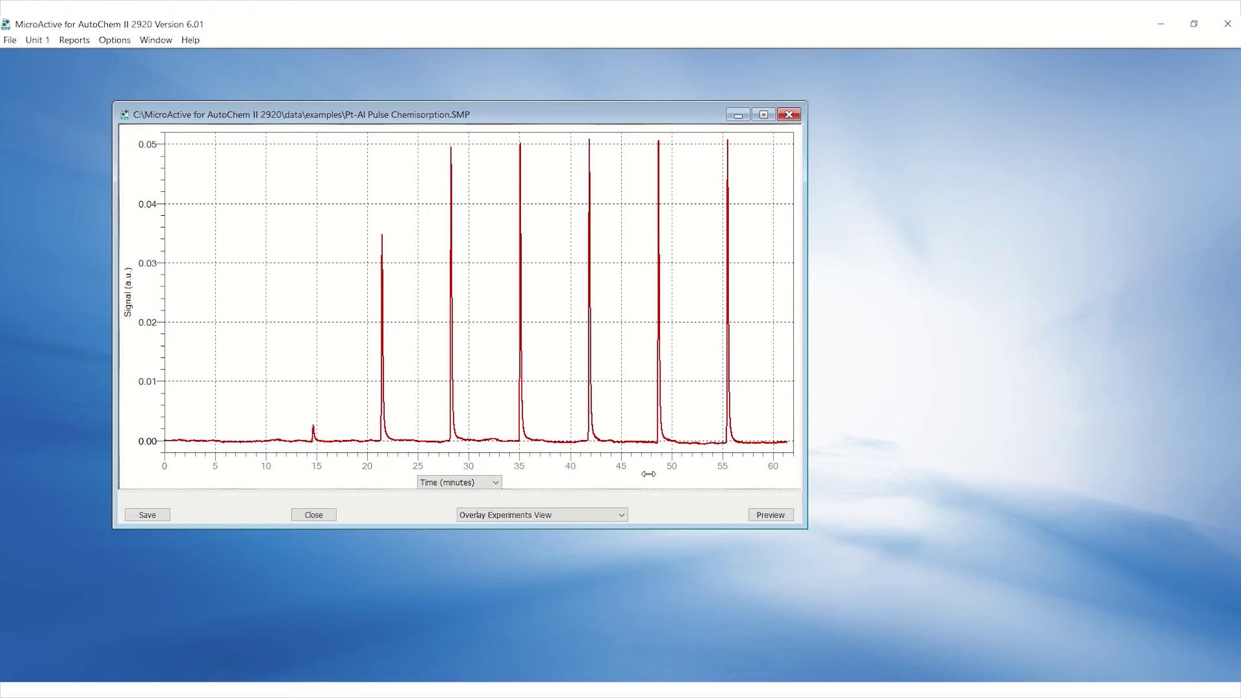
Switch to the Peak Editor - Pulse Chemi view, then find and integrate all eight pulse peaks.
click(621, 515)
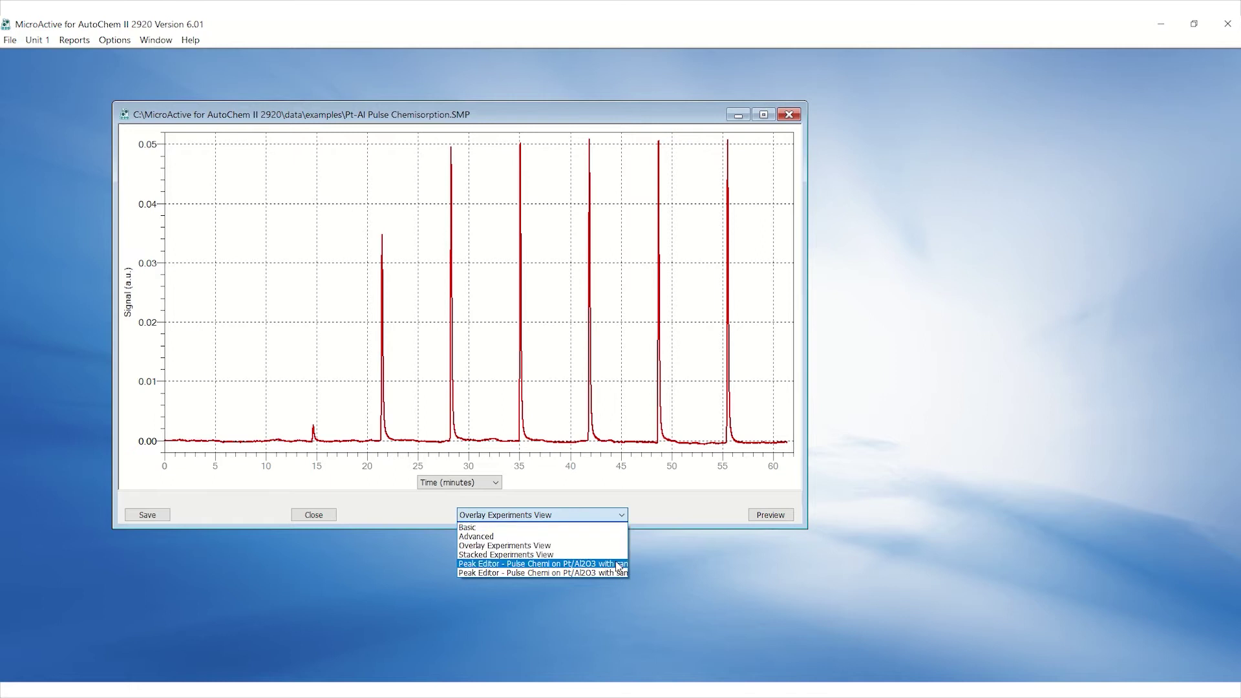
click(619, 572)
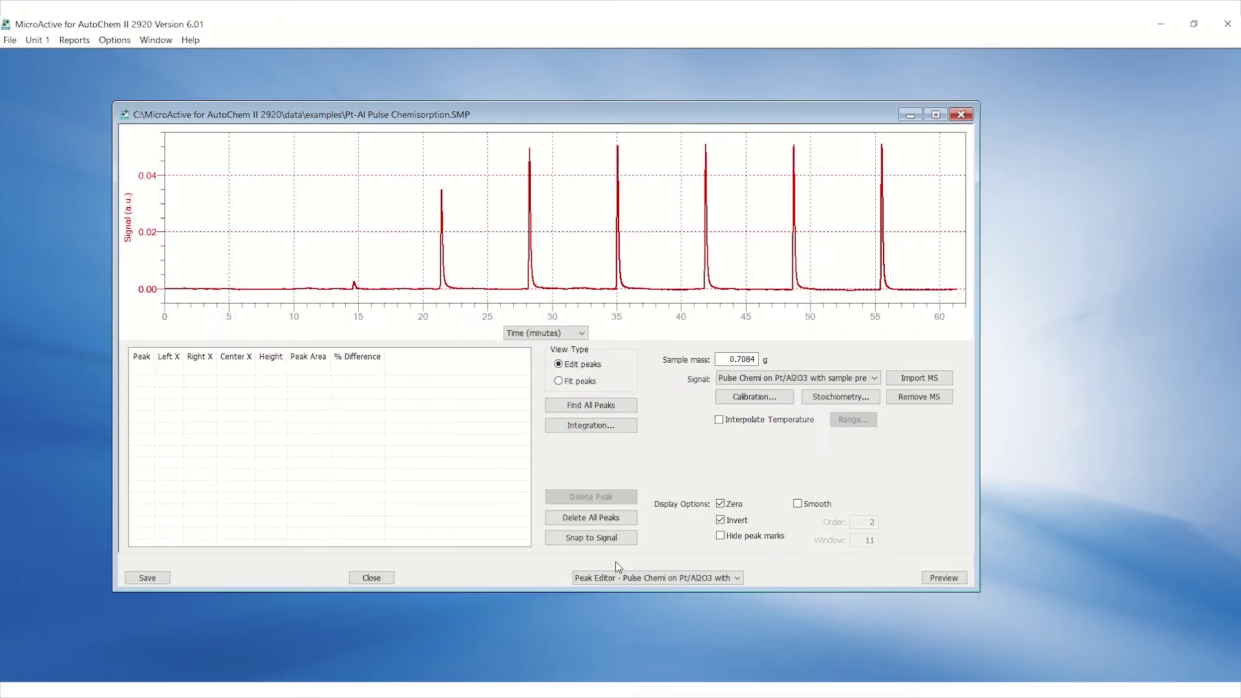
click(617, 406)
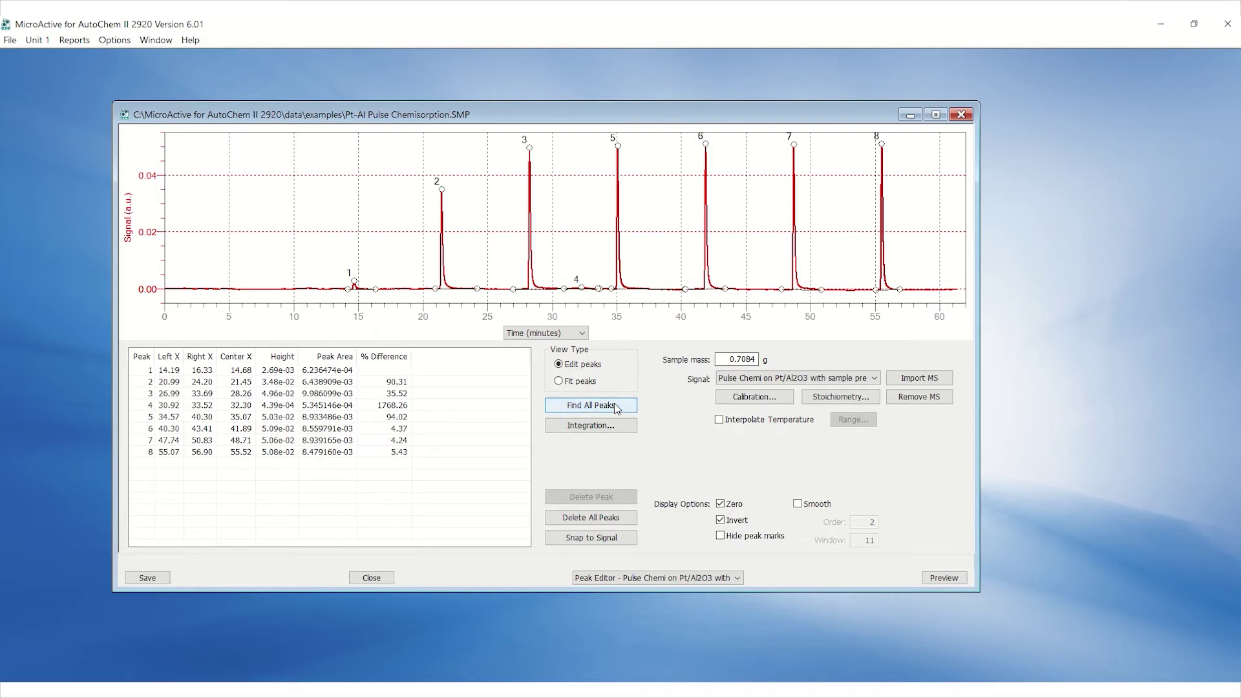
click(608, 426)
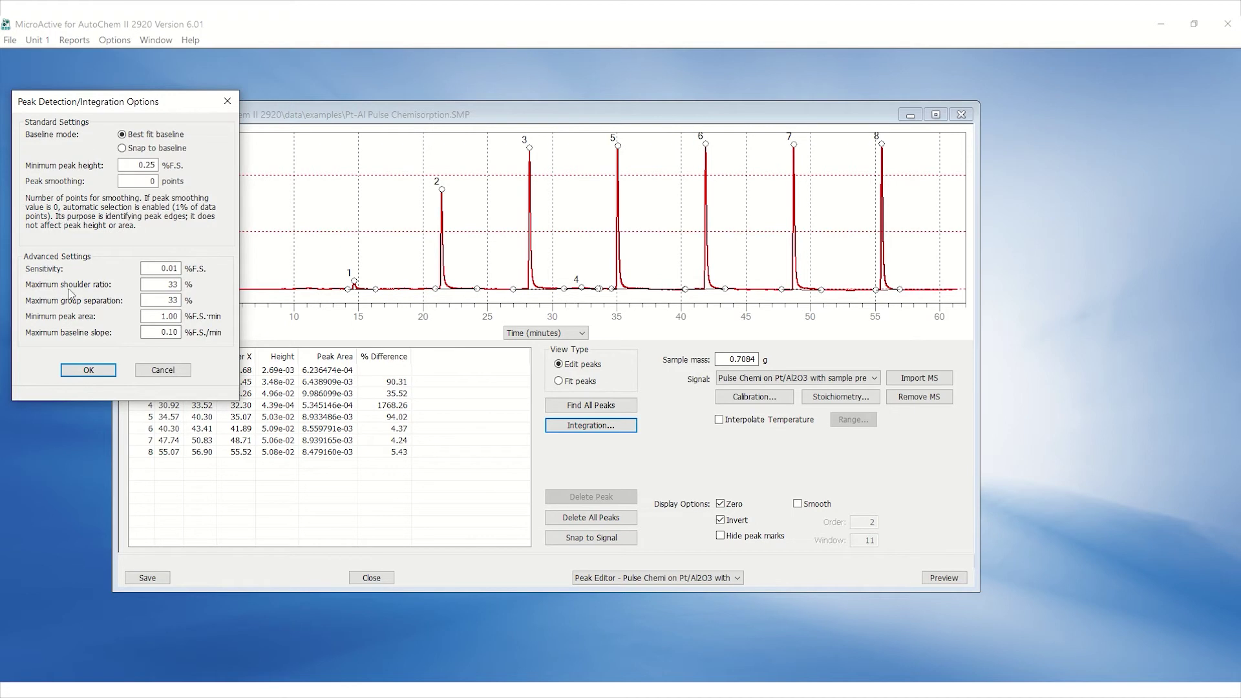
click(86, 372)
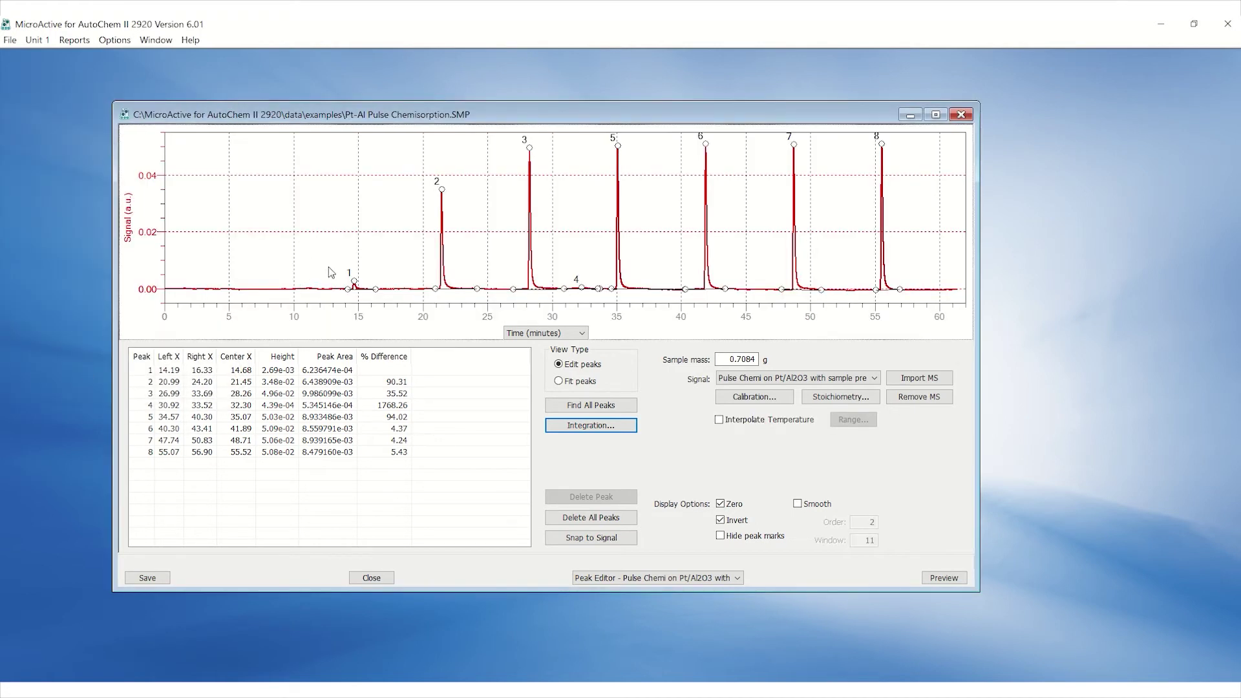
Zoom into peak 1 and redraw its baseline, snapping the left point near 14.2 min to the signal.
drag(336, 272, 391, 296)
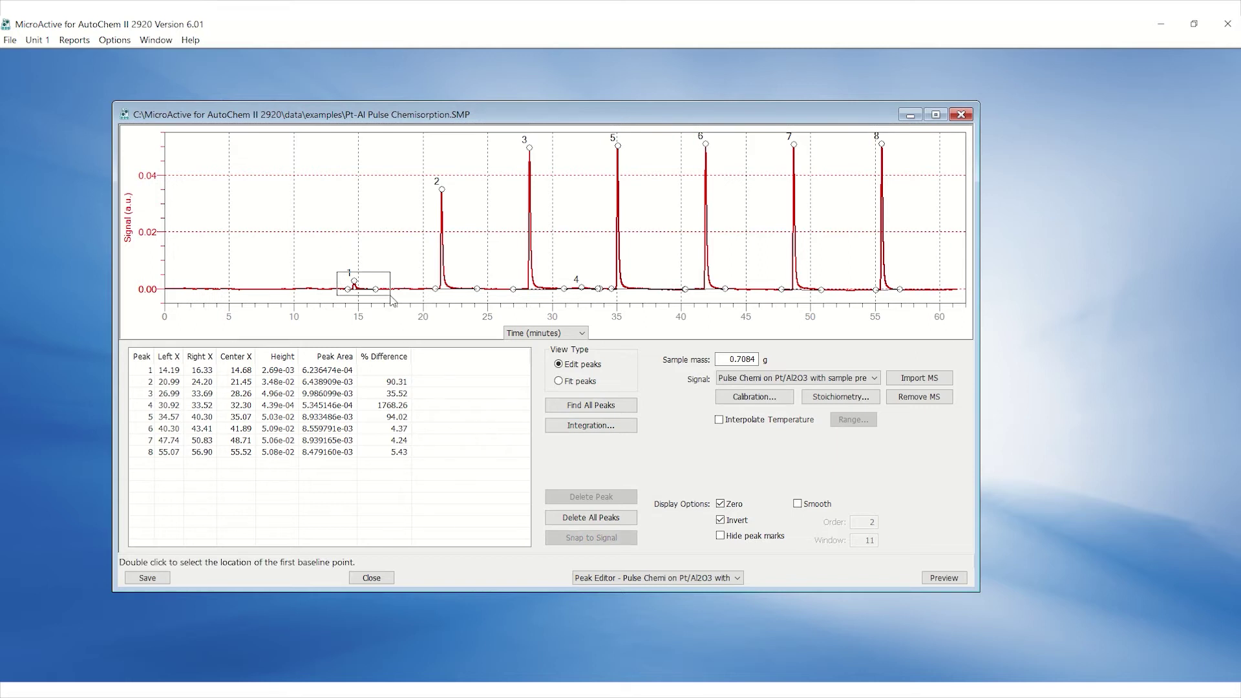
drag(391, 297, 391, 297)
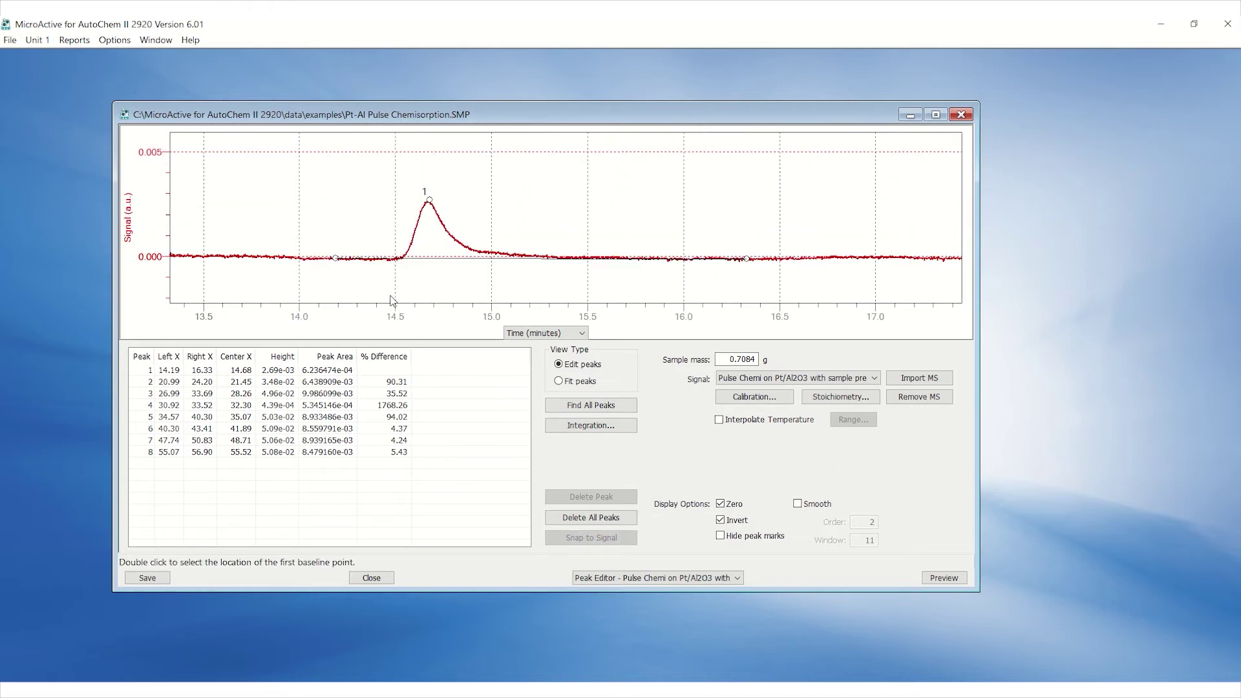
drag(314, 175, 765, 285)
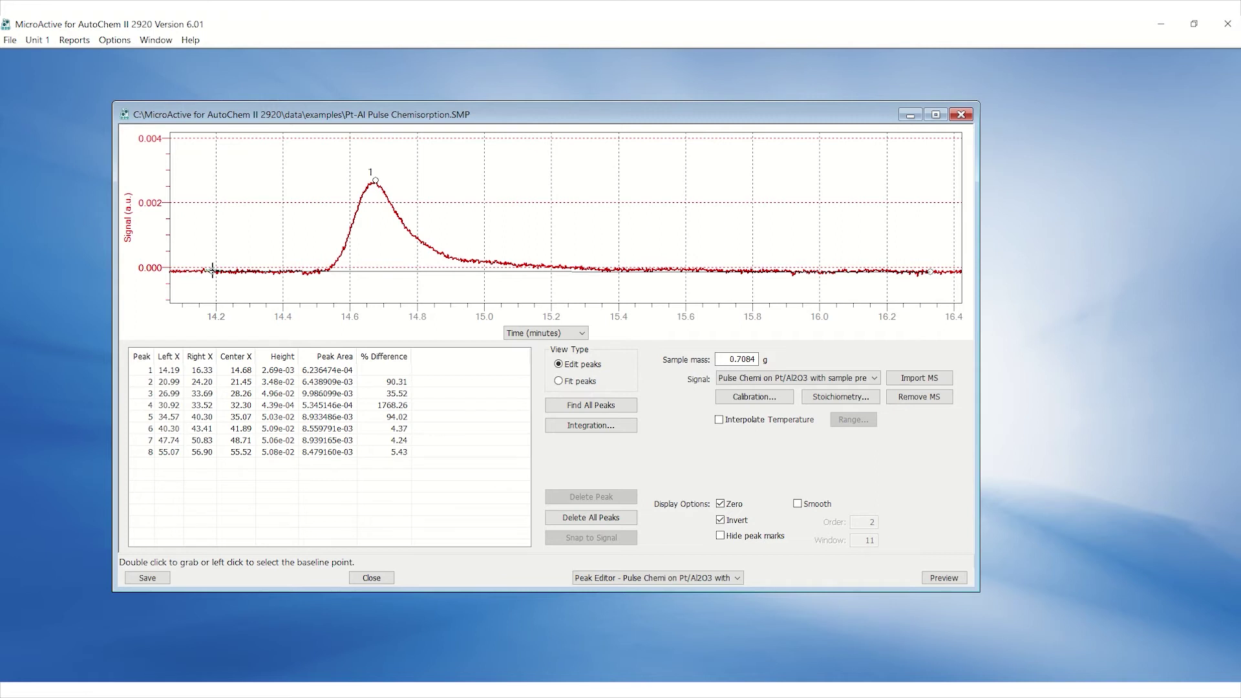
click(213, 270)
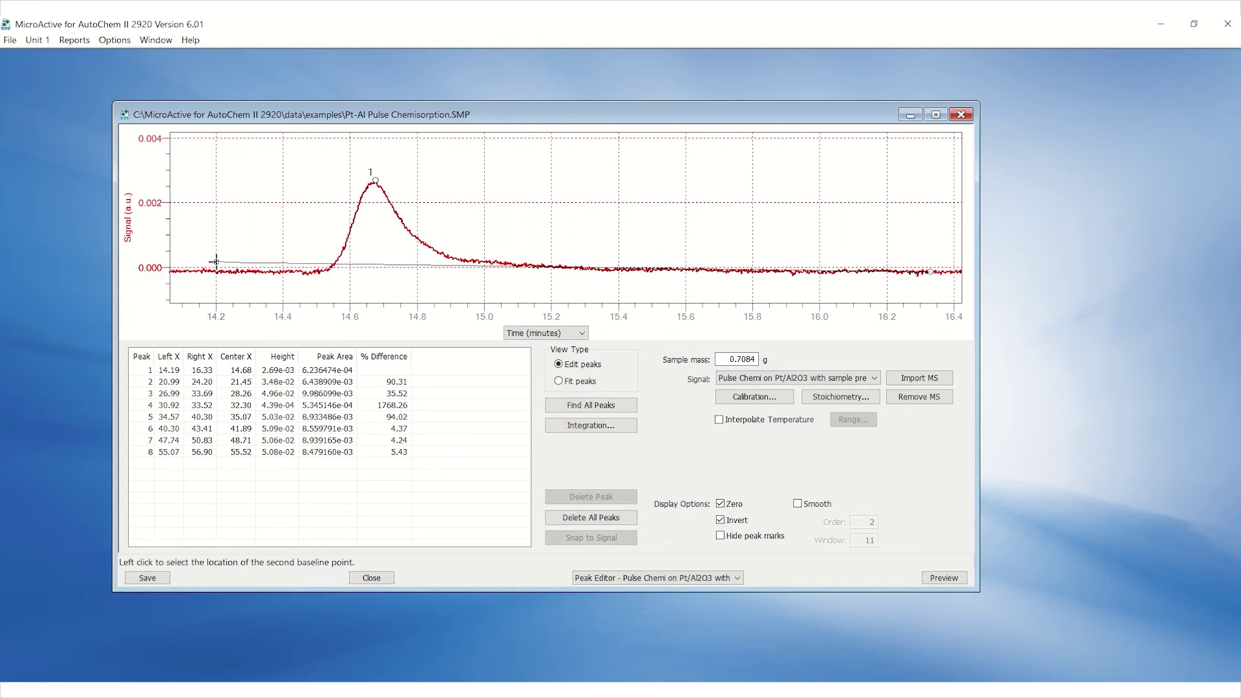
click(217, 271)
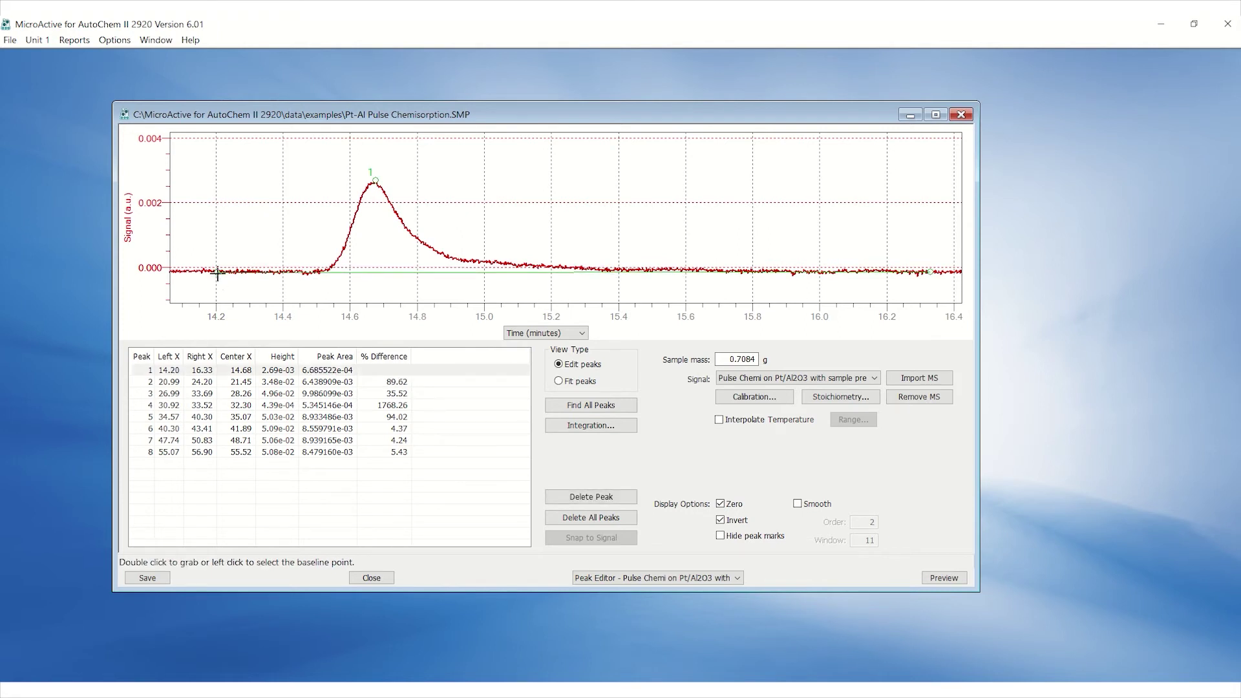
click(218, 272)
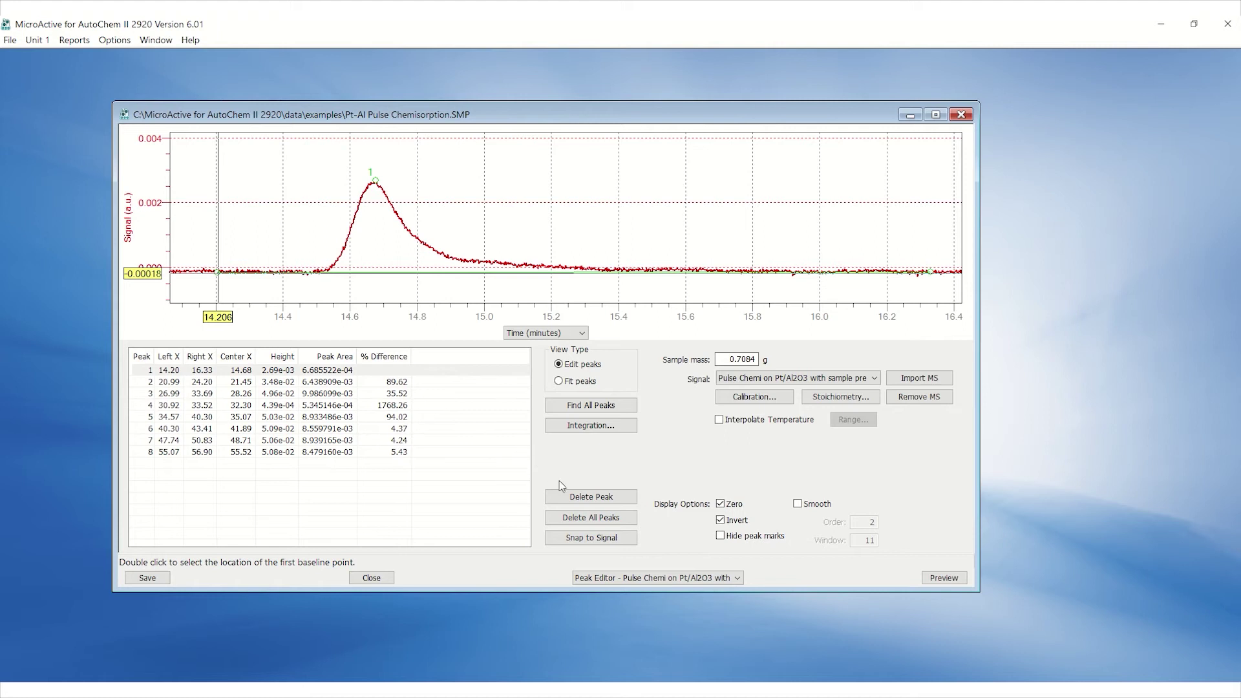
click(591, 538)
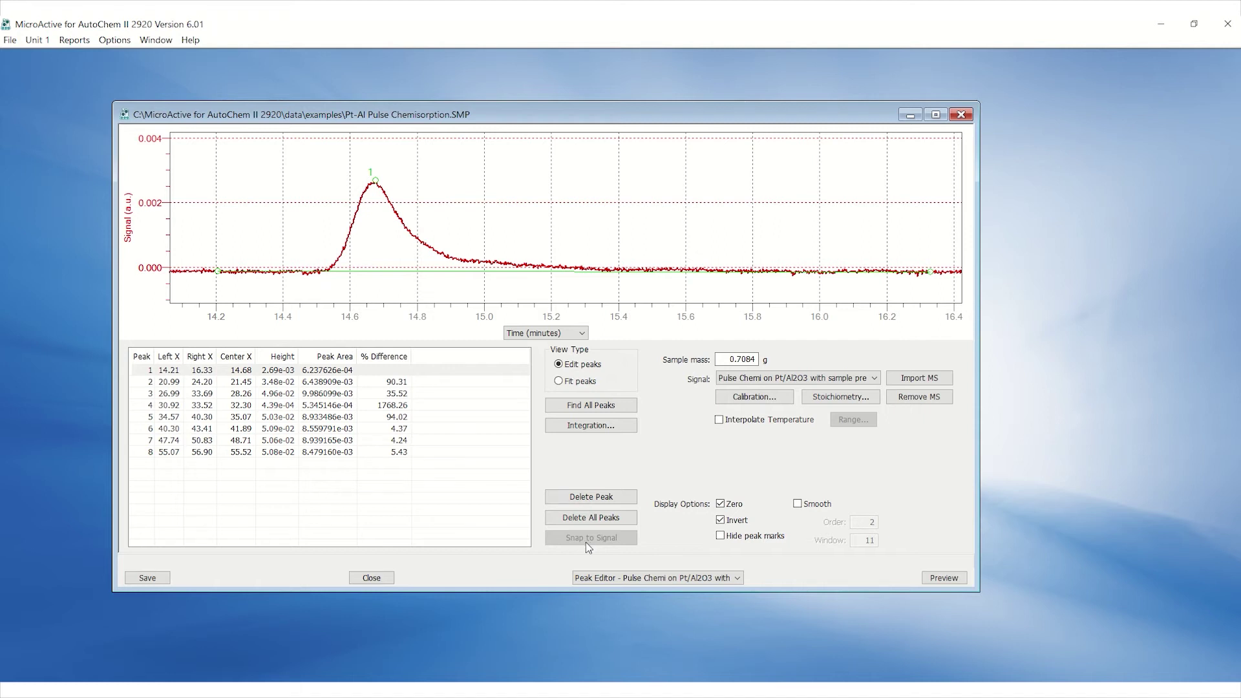
Unzoom the chart to the full time range and delete peak 4 from the peak table.
right_click(572, 188)
click(581, 194)
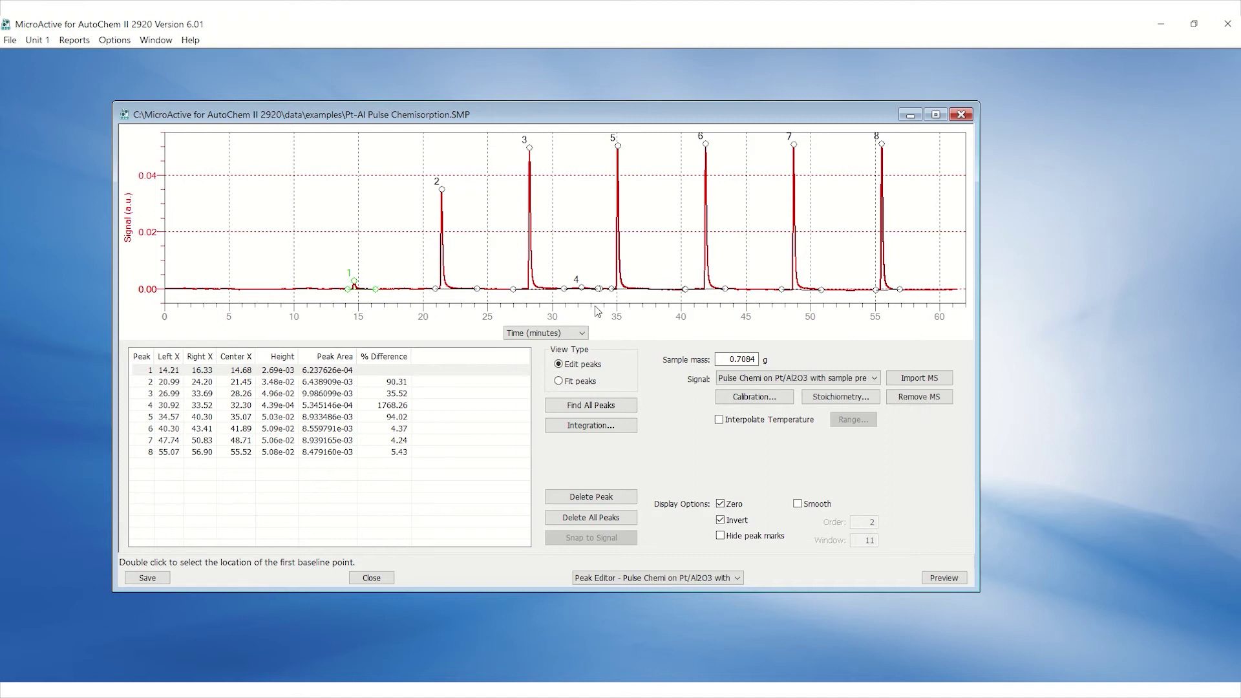
click(297, 405)
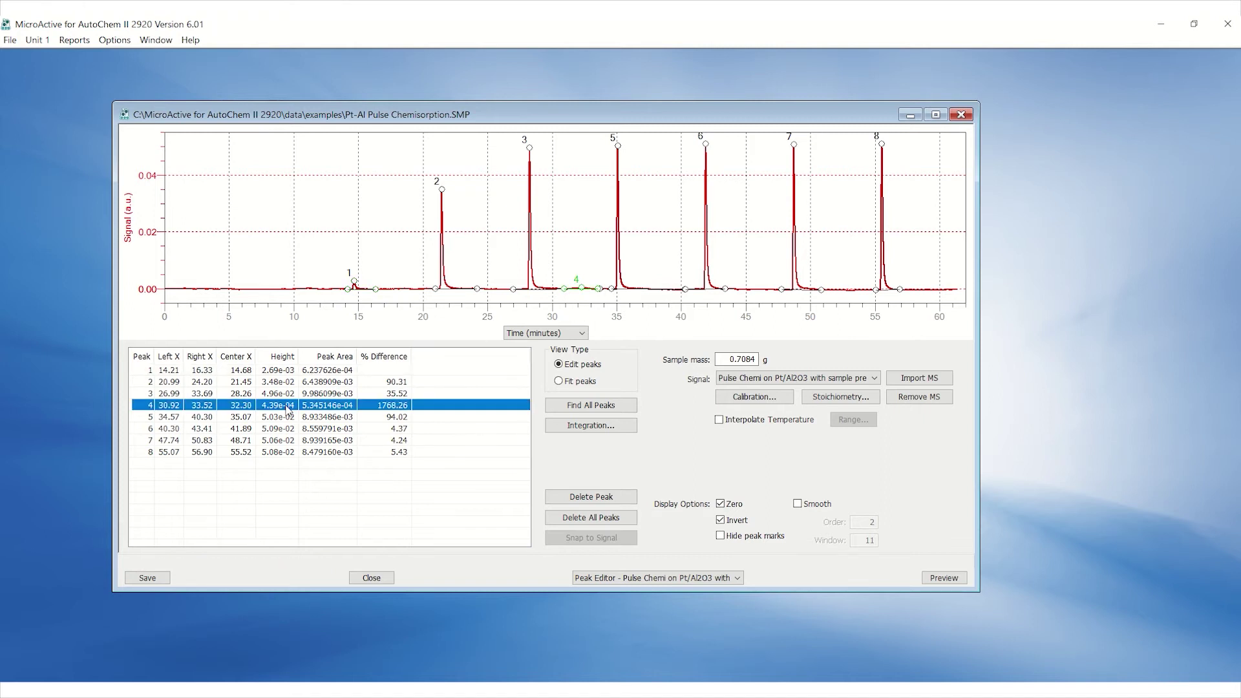
click(587, 502)
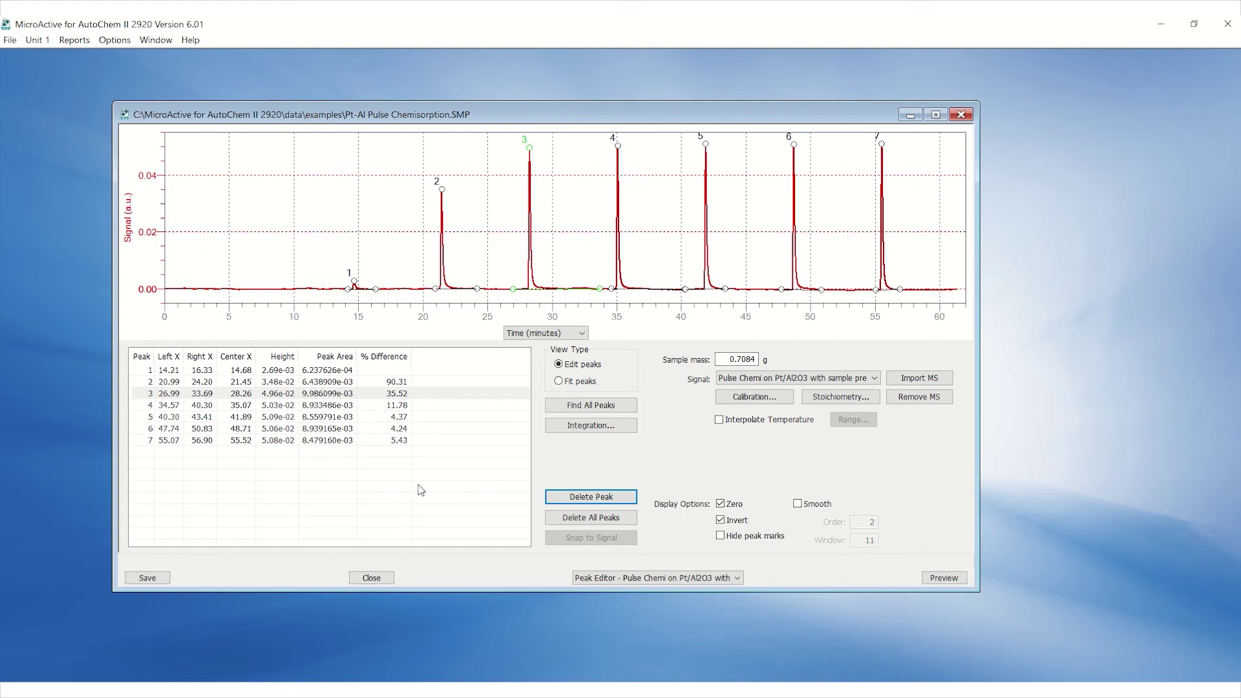
Set platinum as the active metal with Carbon Monoxide at stoichiometry factor 1.000.
click(845, 398)
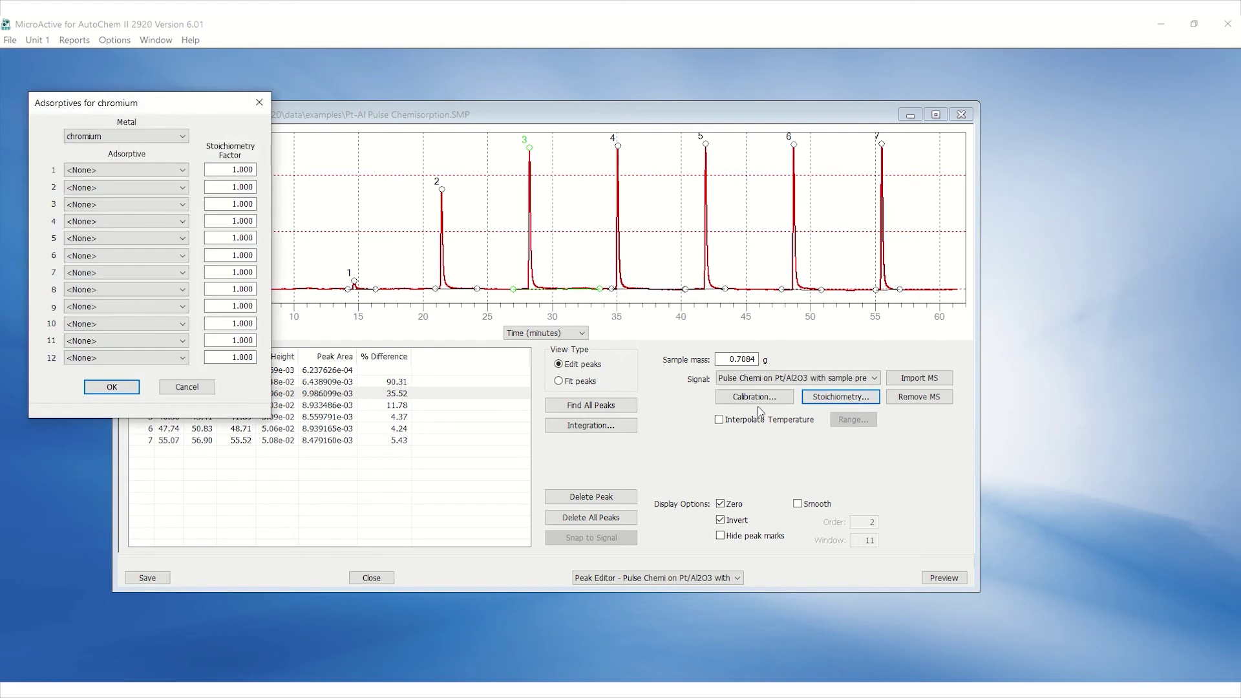
click(156, 137)
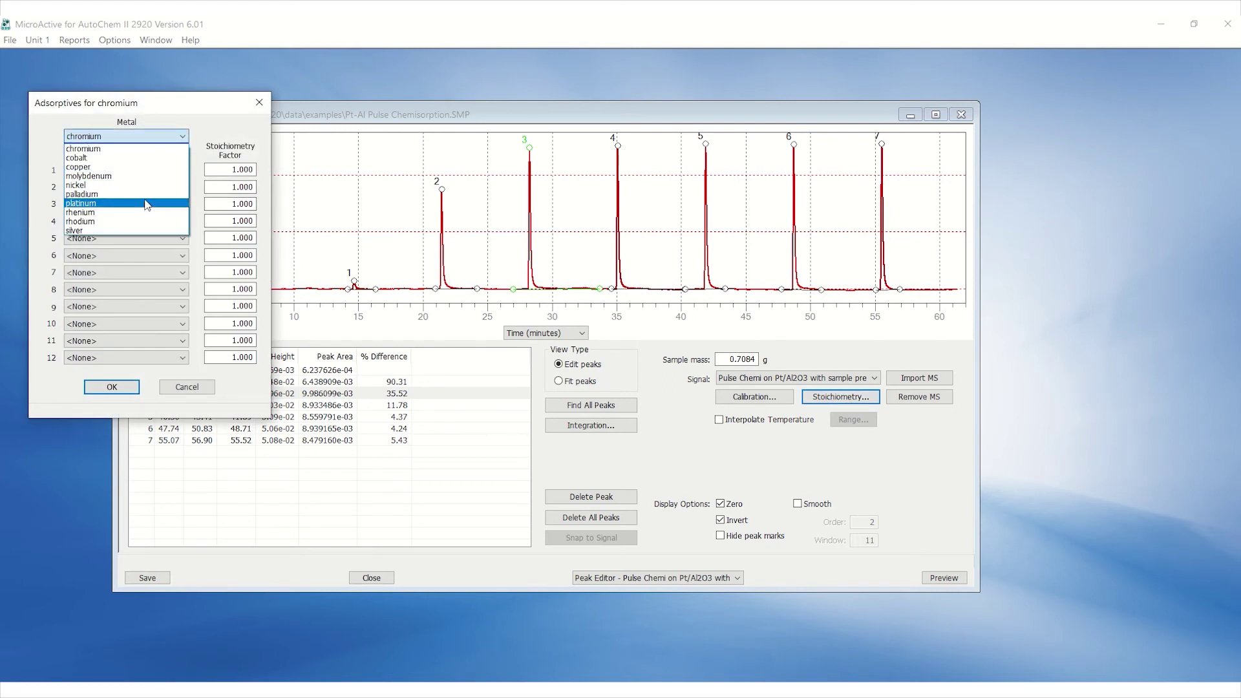
click(148, 203)
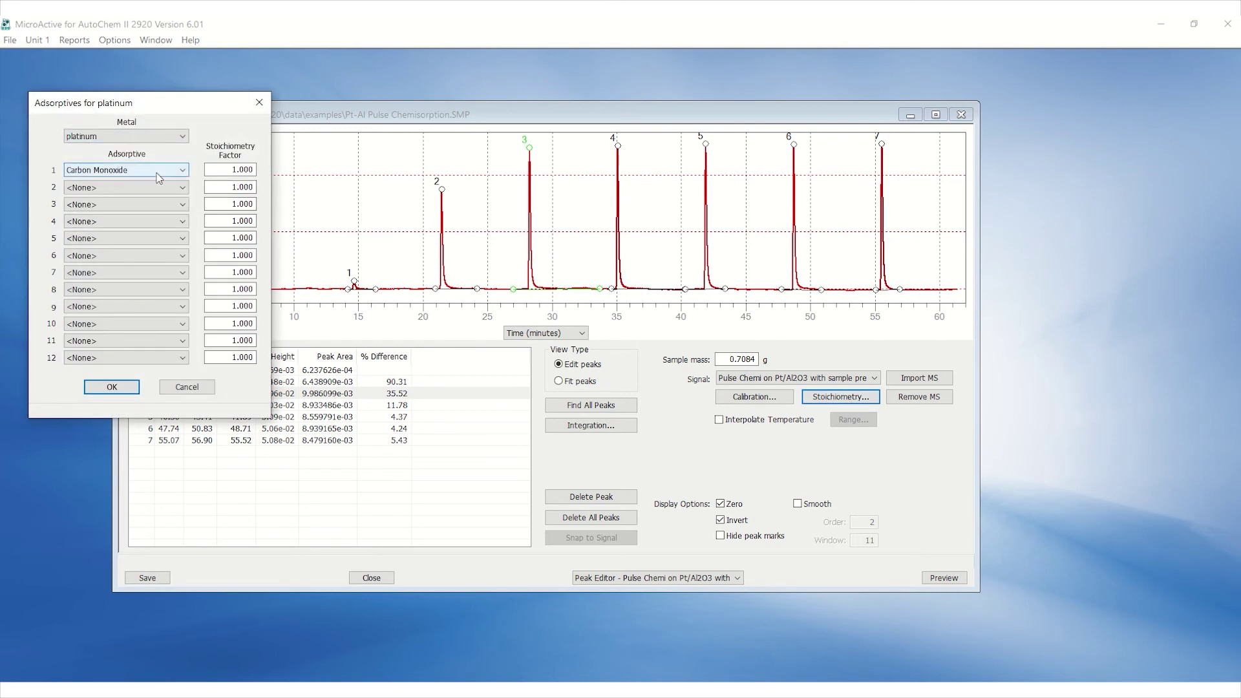
click(224, 170)
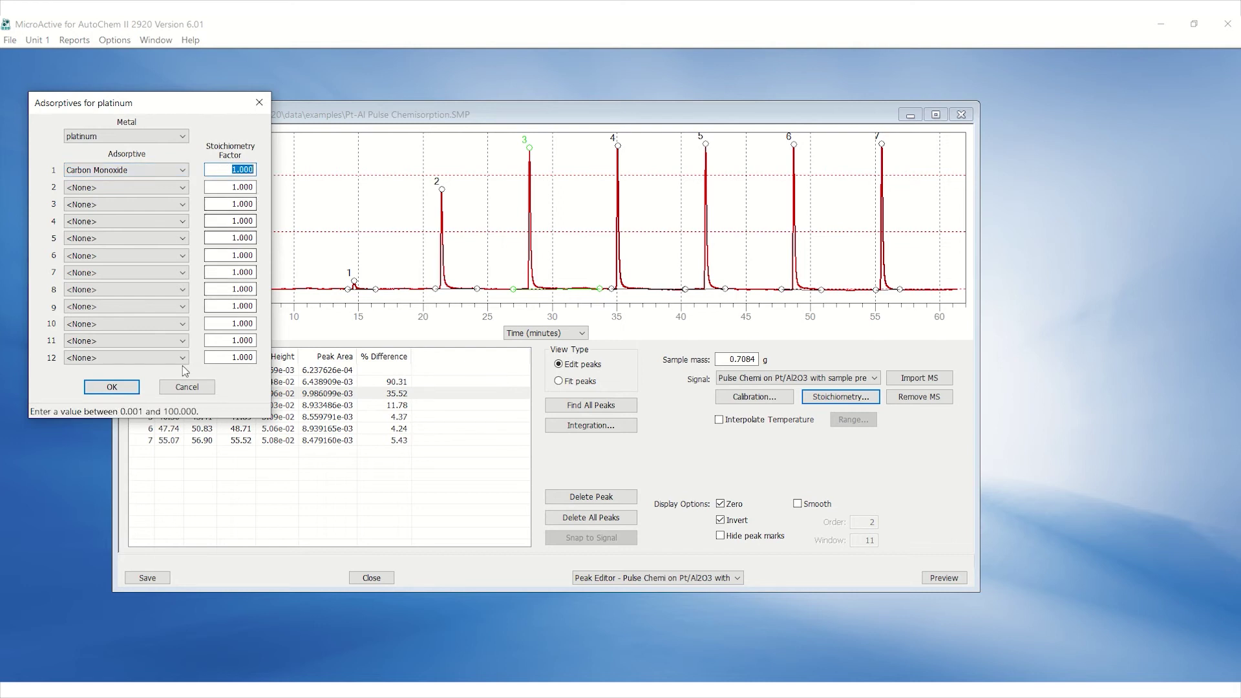
click(122, 387)
click(592, 582)
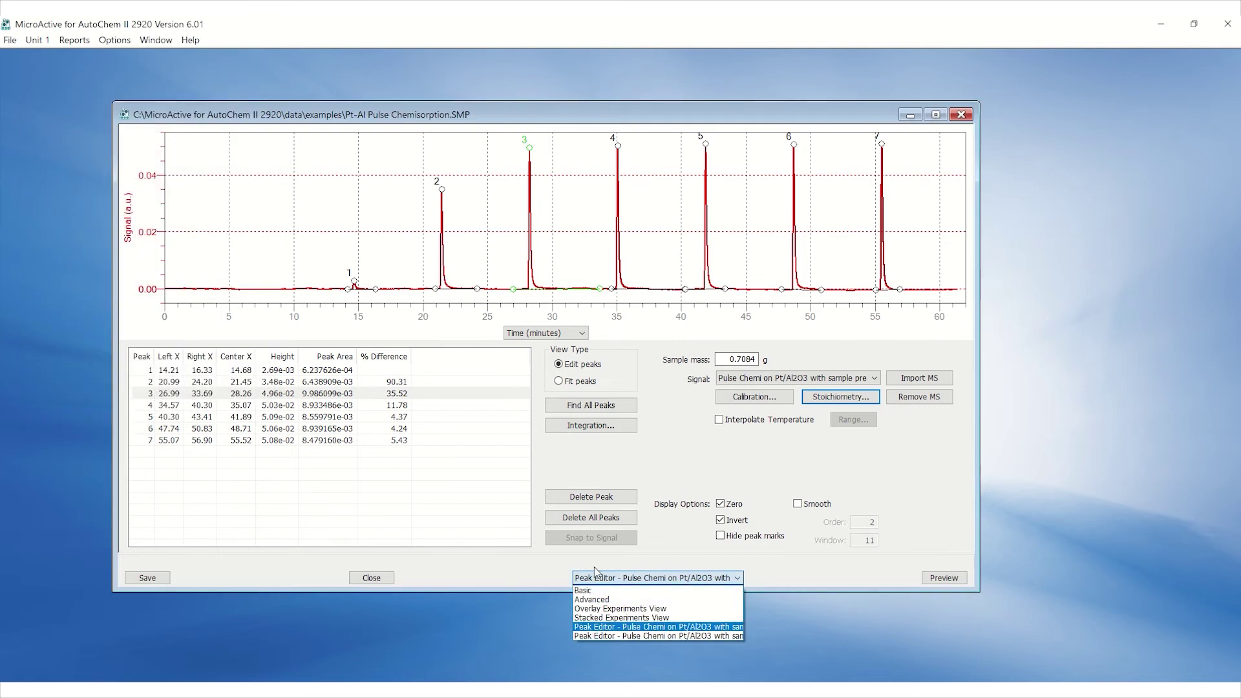
In the Advanced view, confirm platinum is 0.50% of sample mass in Active Metals.
click(592, 589)
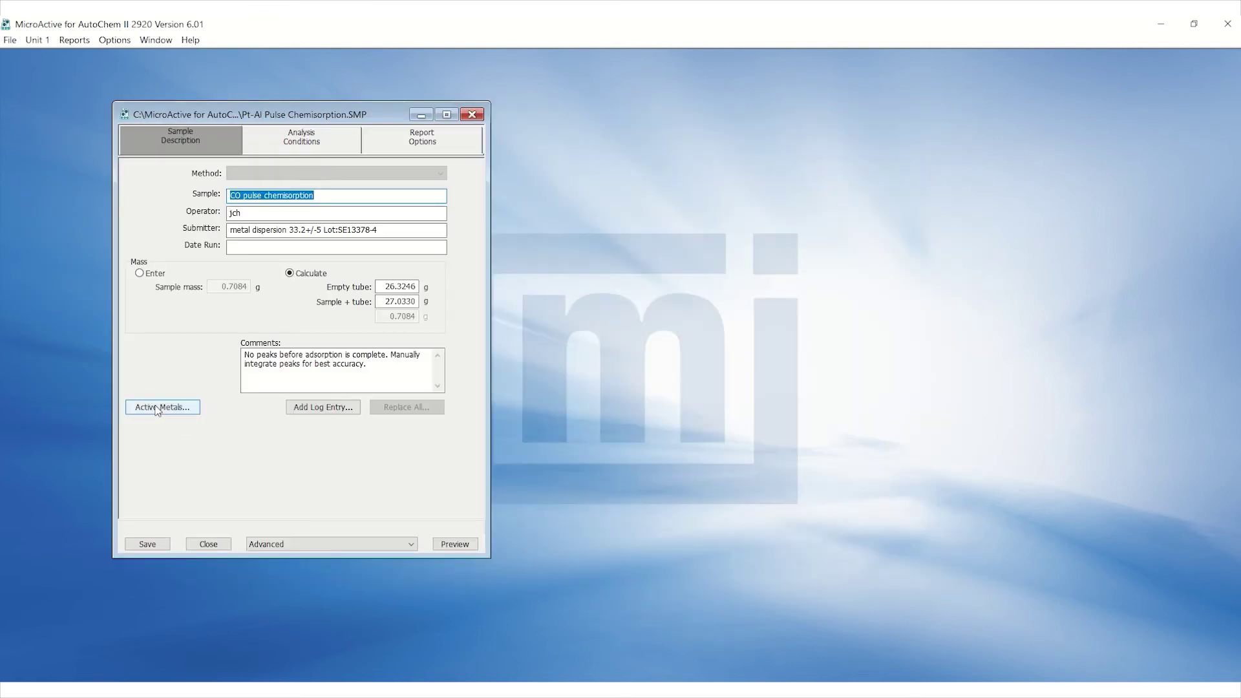
click(157, 408)
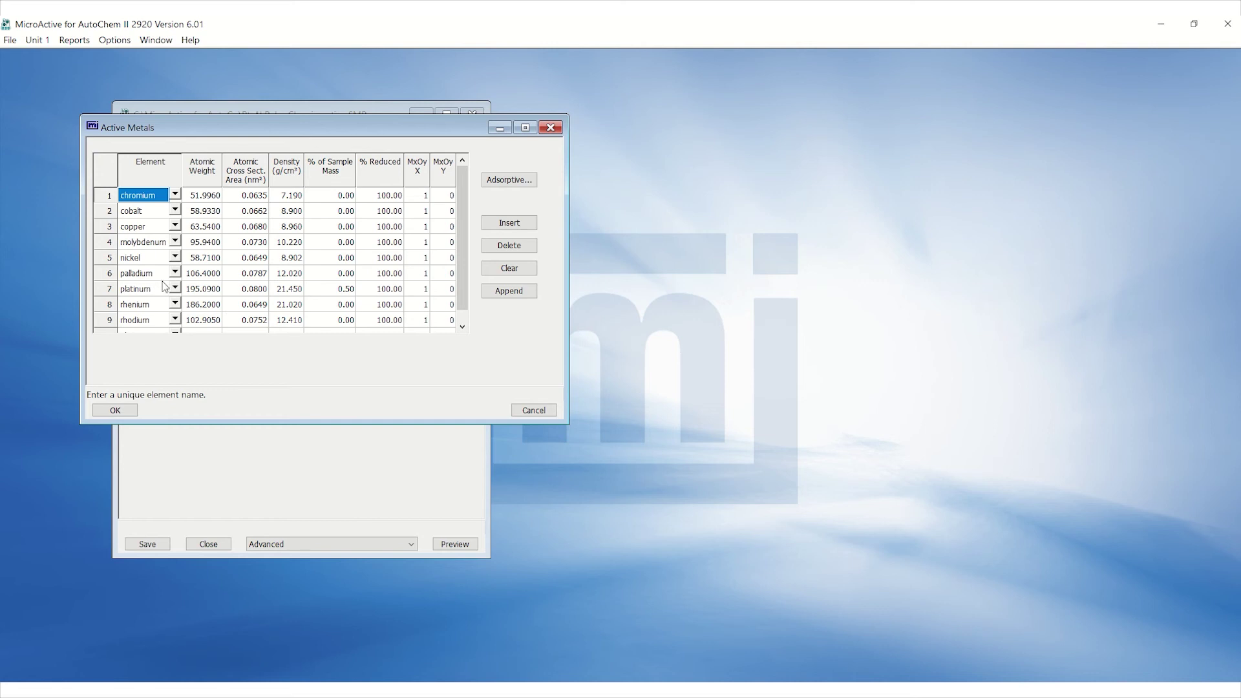
click(163, 289)
click(323, 295)
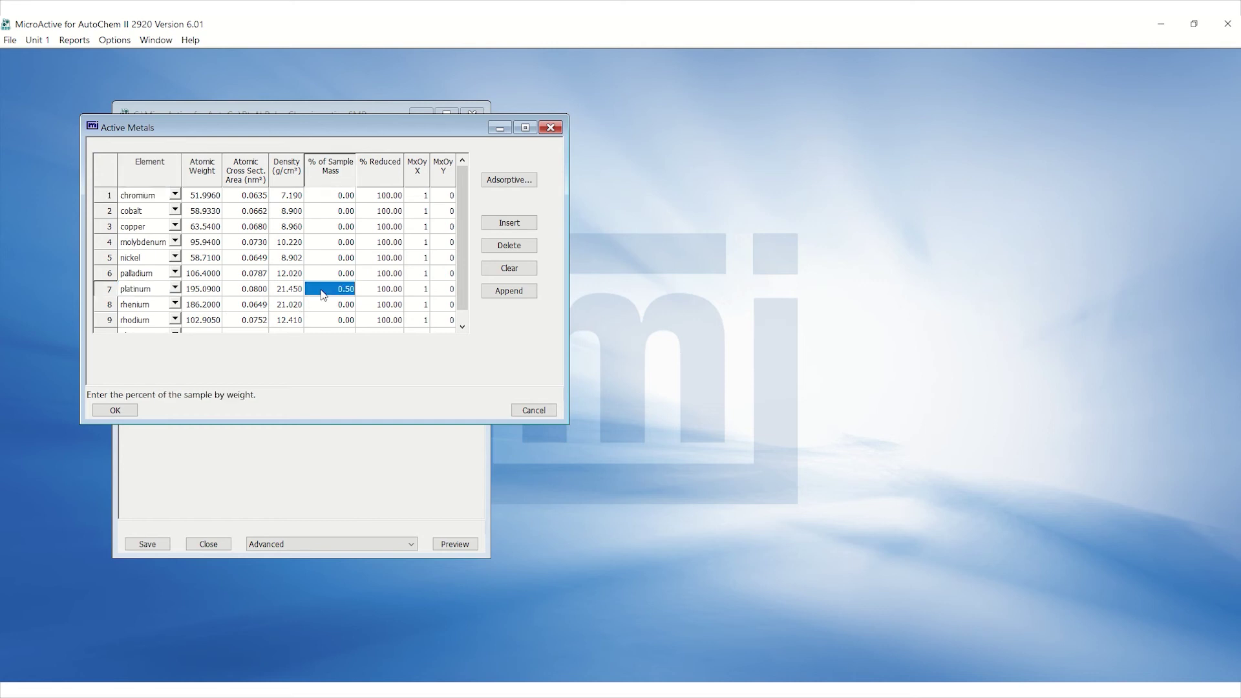
click(157, 294)
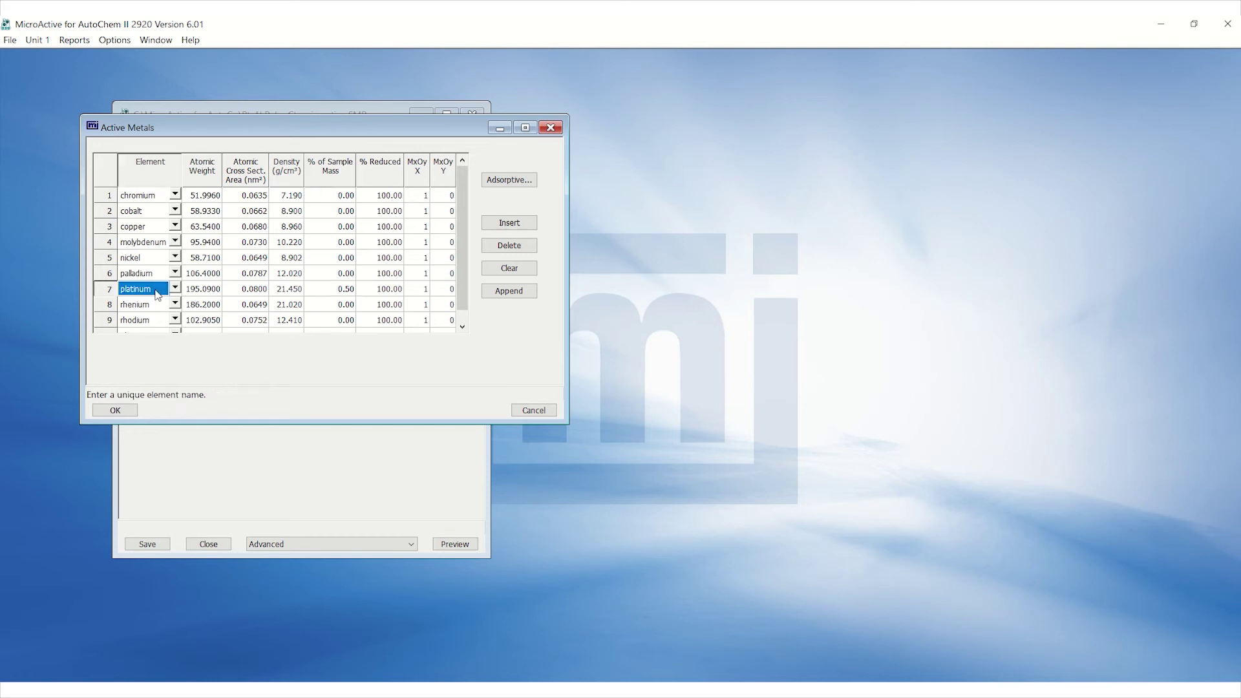
Verify platinum's adsorptive is Carbon Monoxide with stoichiometry 1.000 and close both dialogs.
click(500, 181)
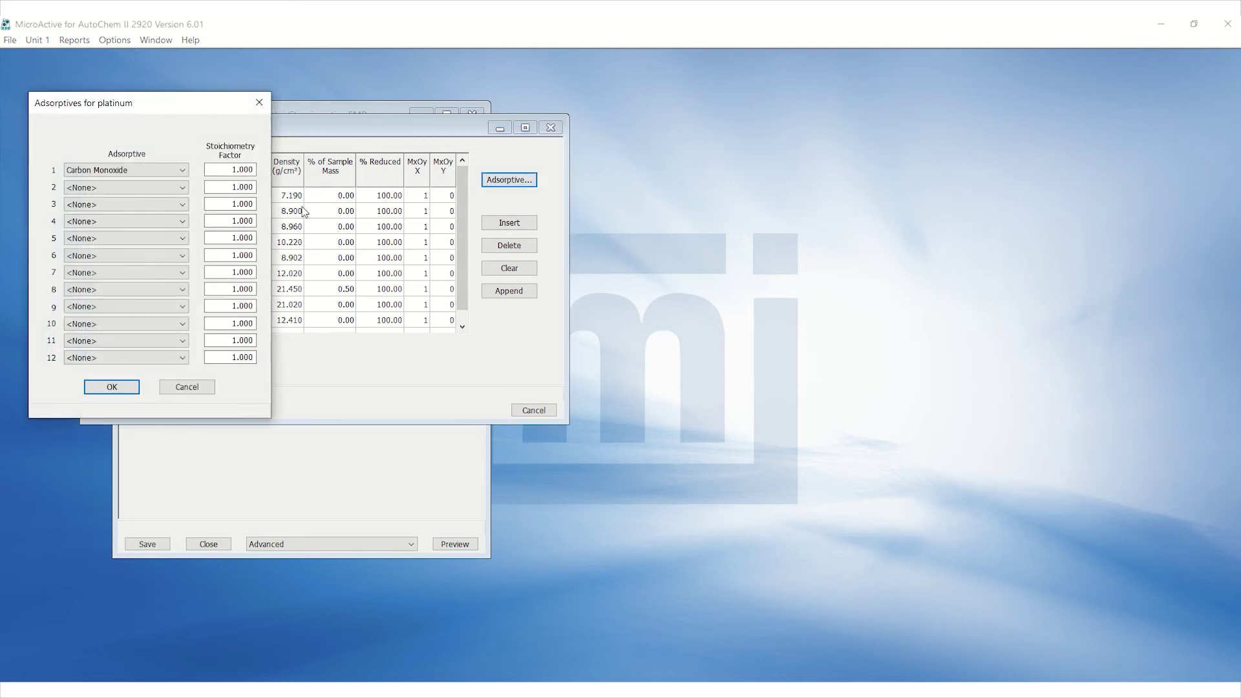
click(167, 170)
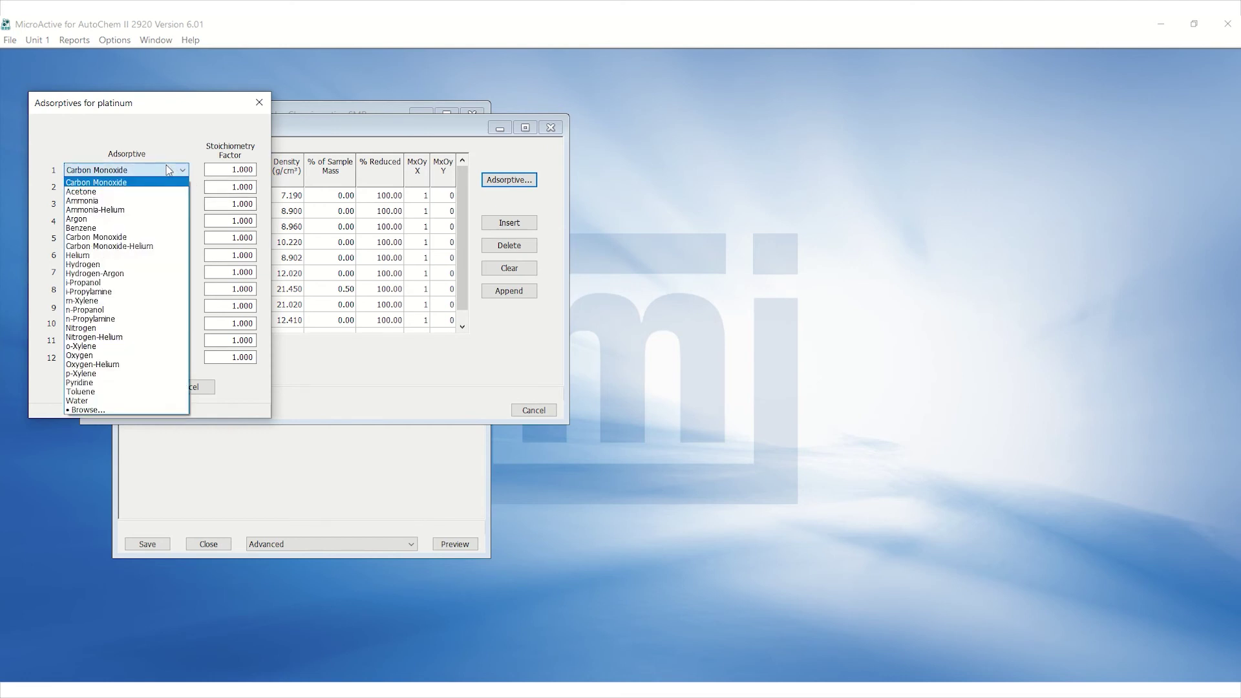
click(160, 182)
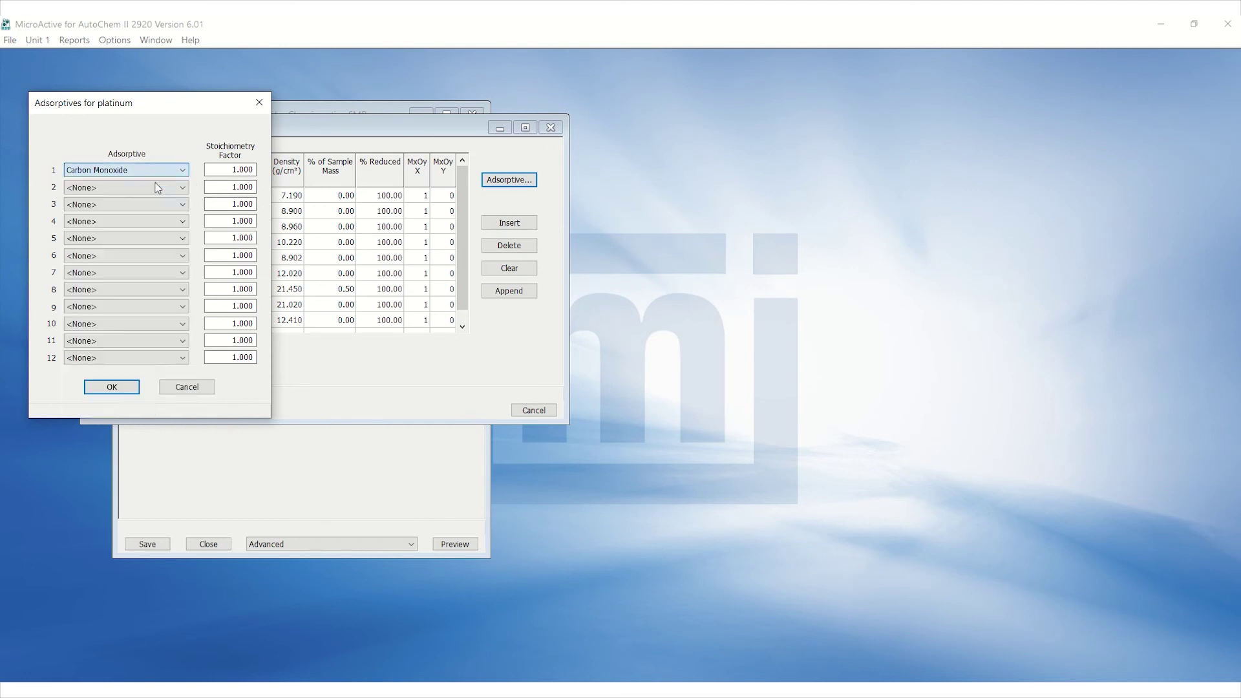
click(217, 169)
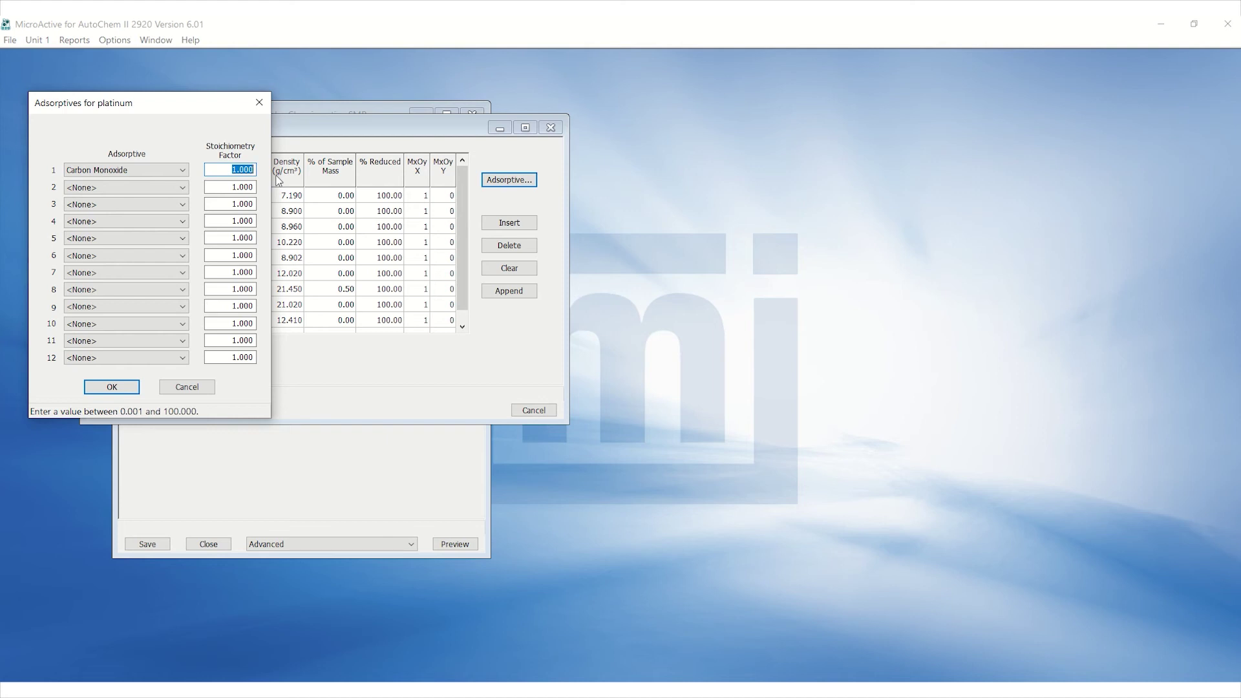
click(114, 388)
click(116, 408)
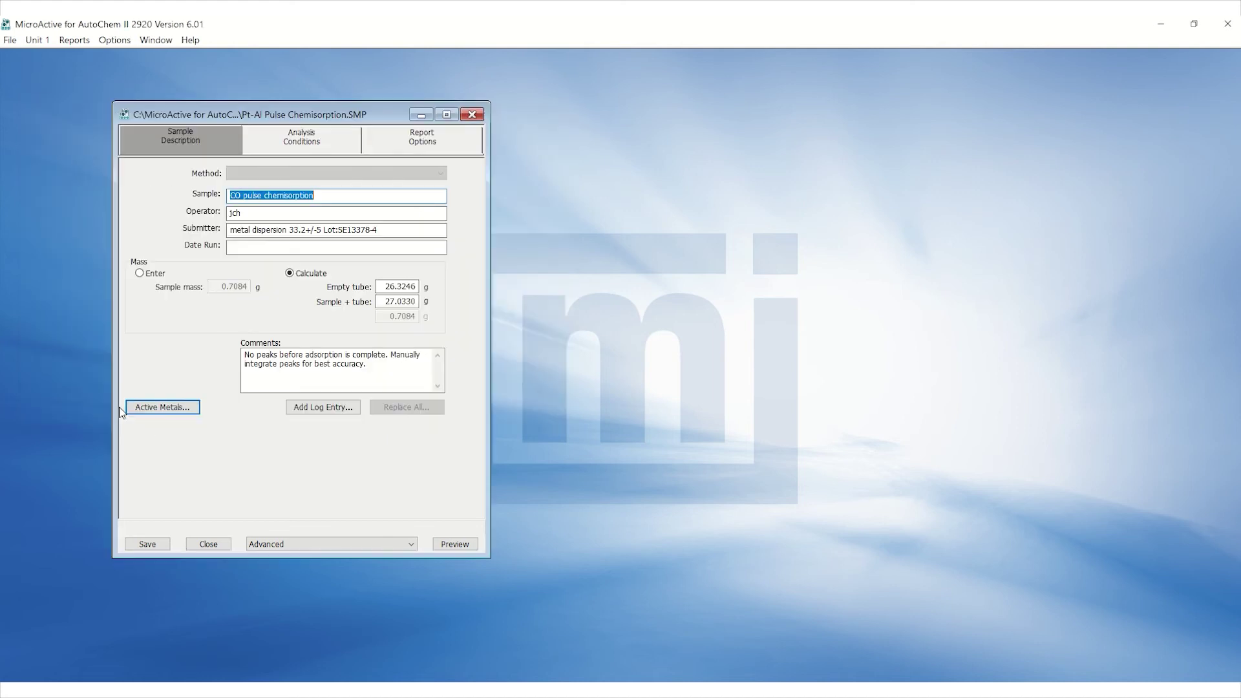
Return to the Pt/Al2O3 Pulse Chemi peak editor, toggling Zero off and back on.
click(387, 549)
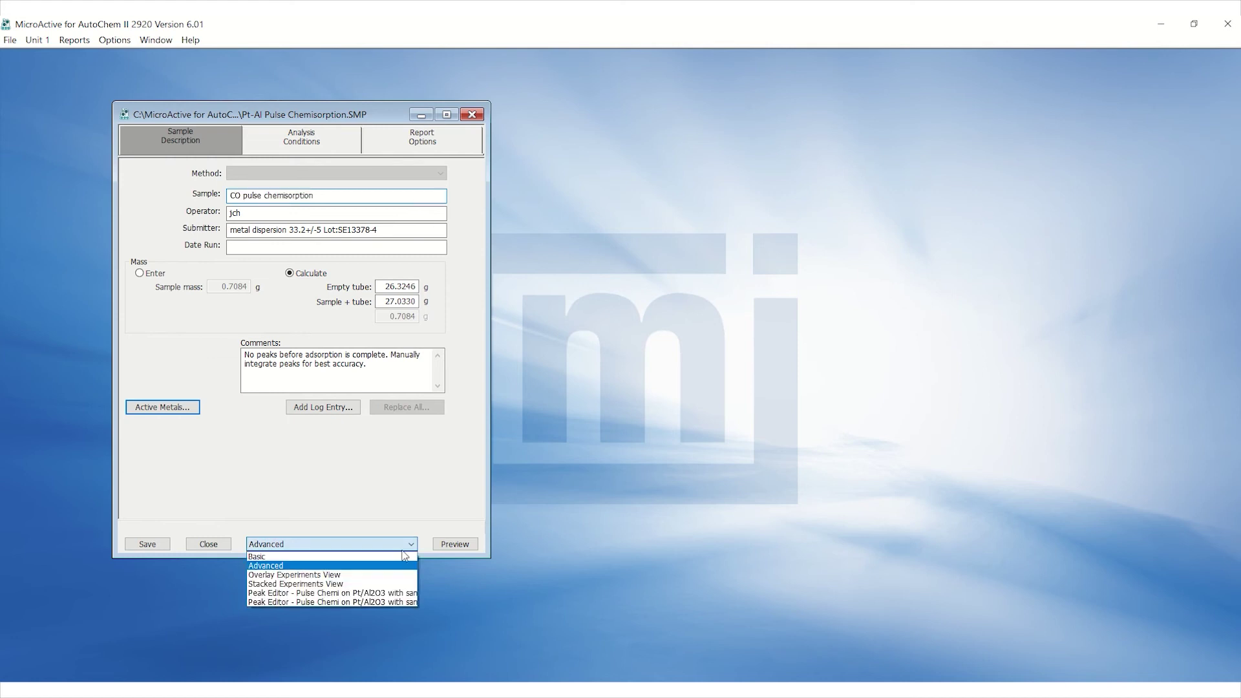
click(386, 588)
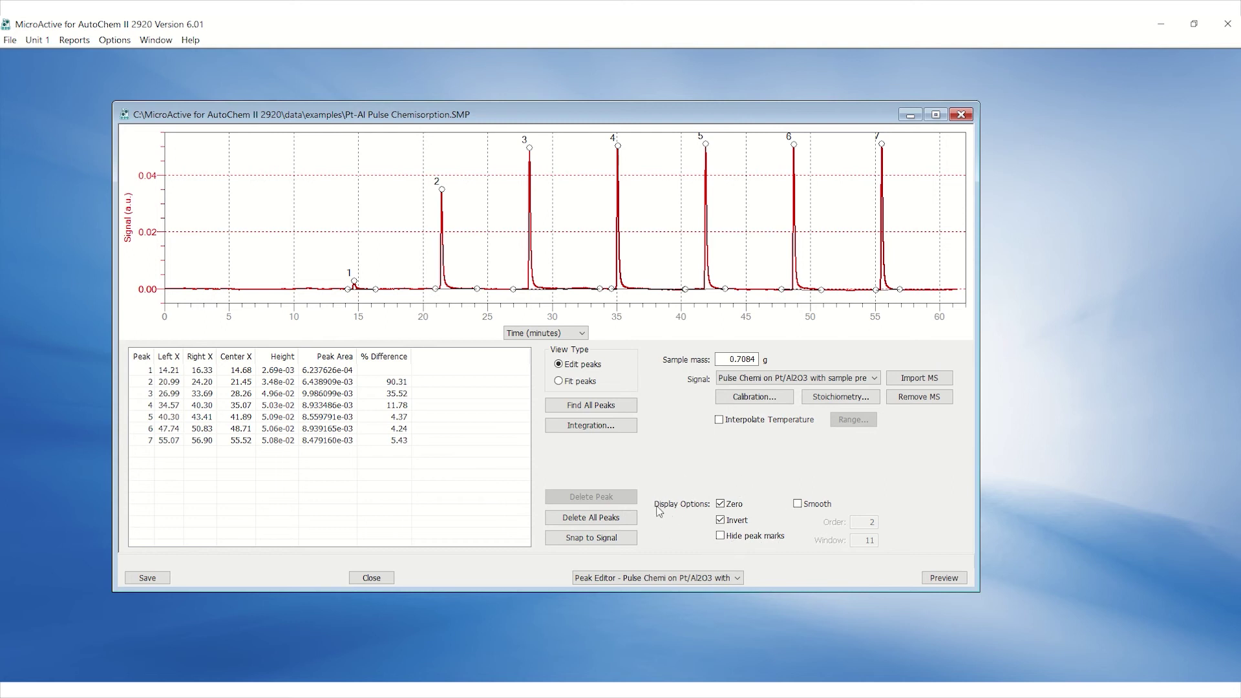
click(734, 505)
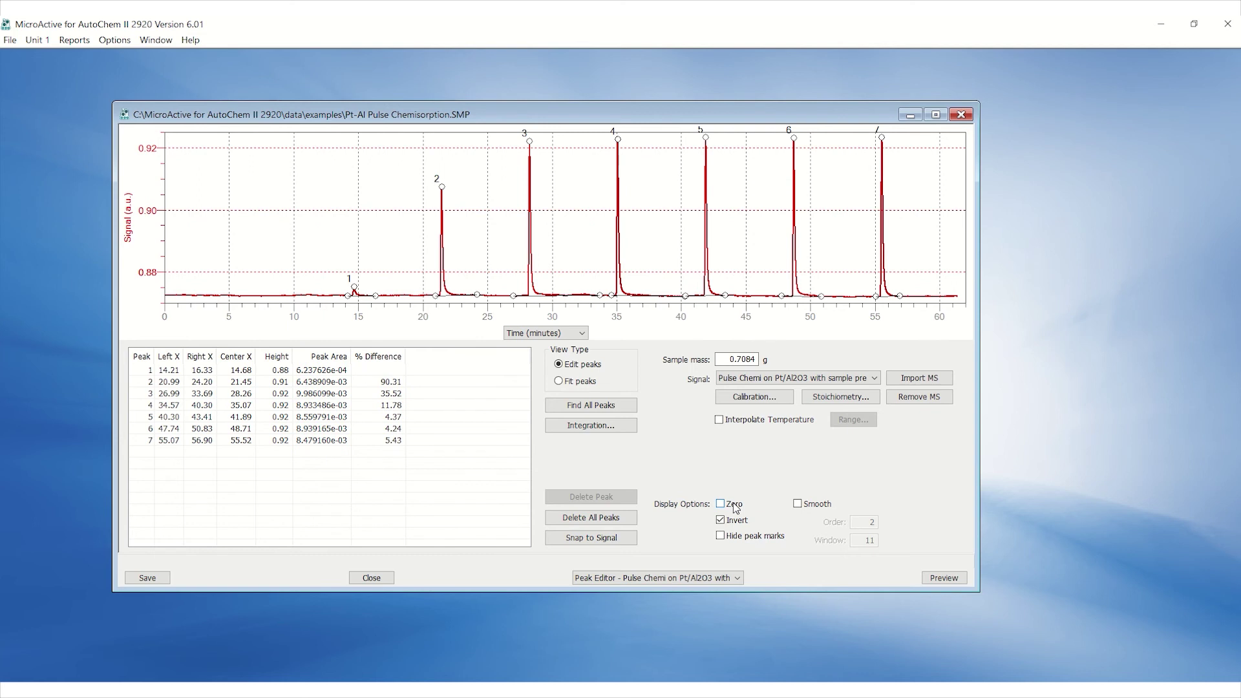
click(736, 509)
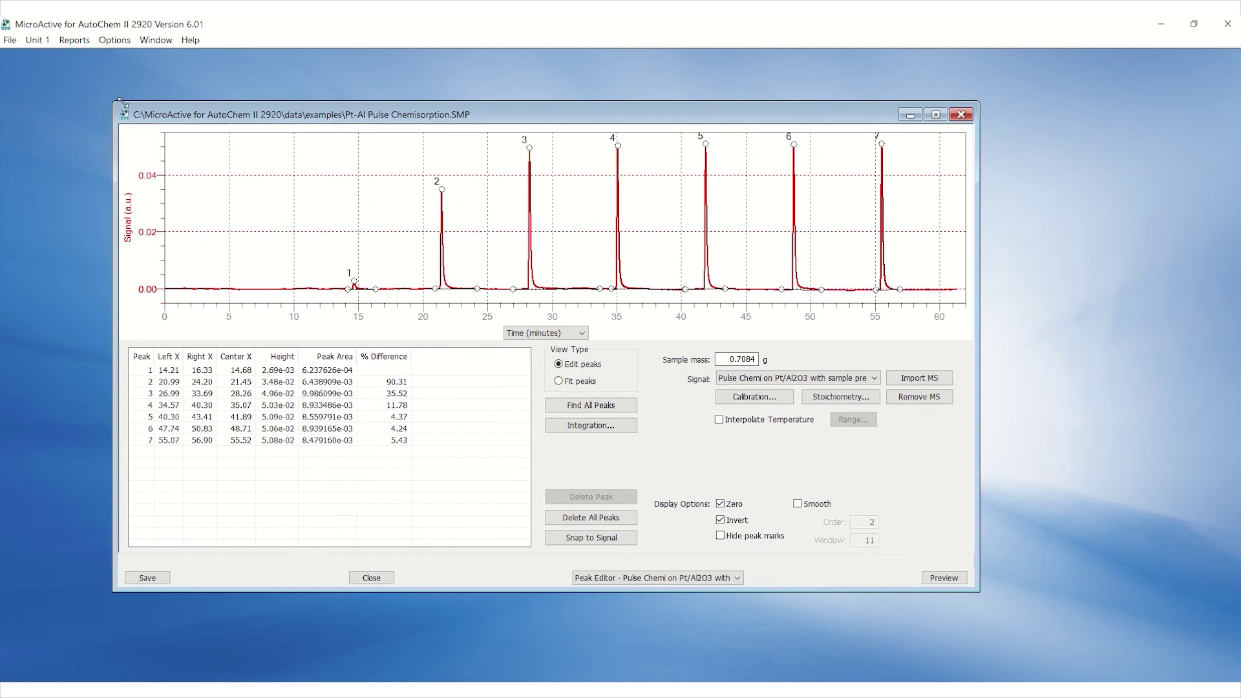
click(50, 41)
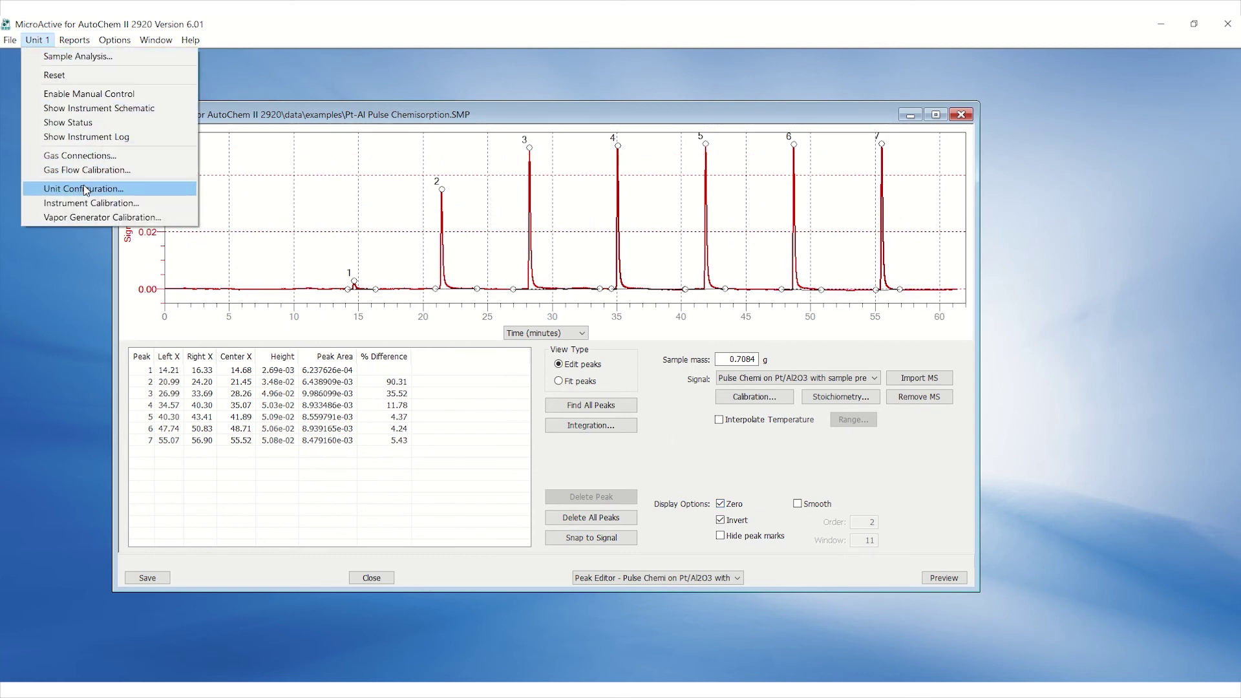
click(86, 189)
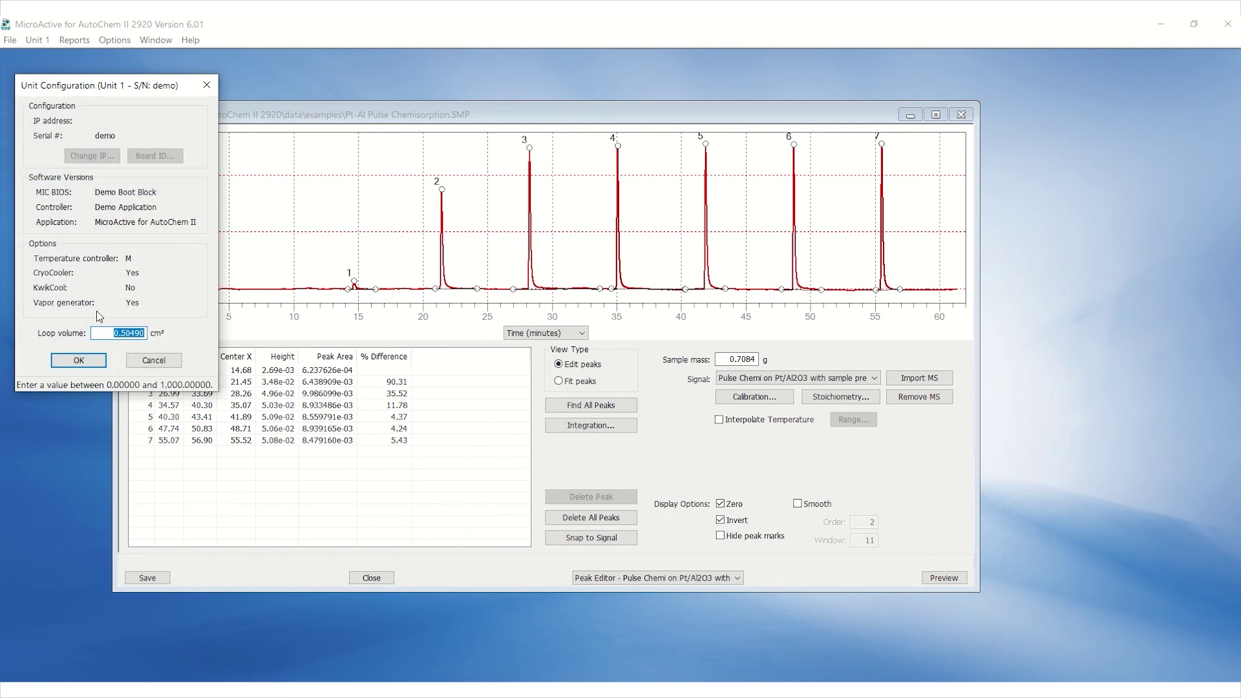
click(86, 361)
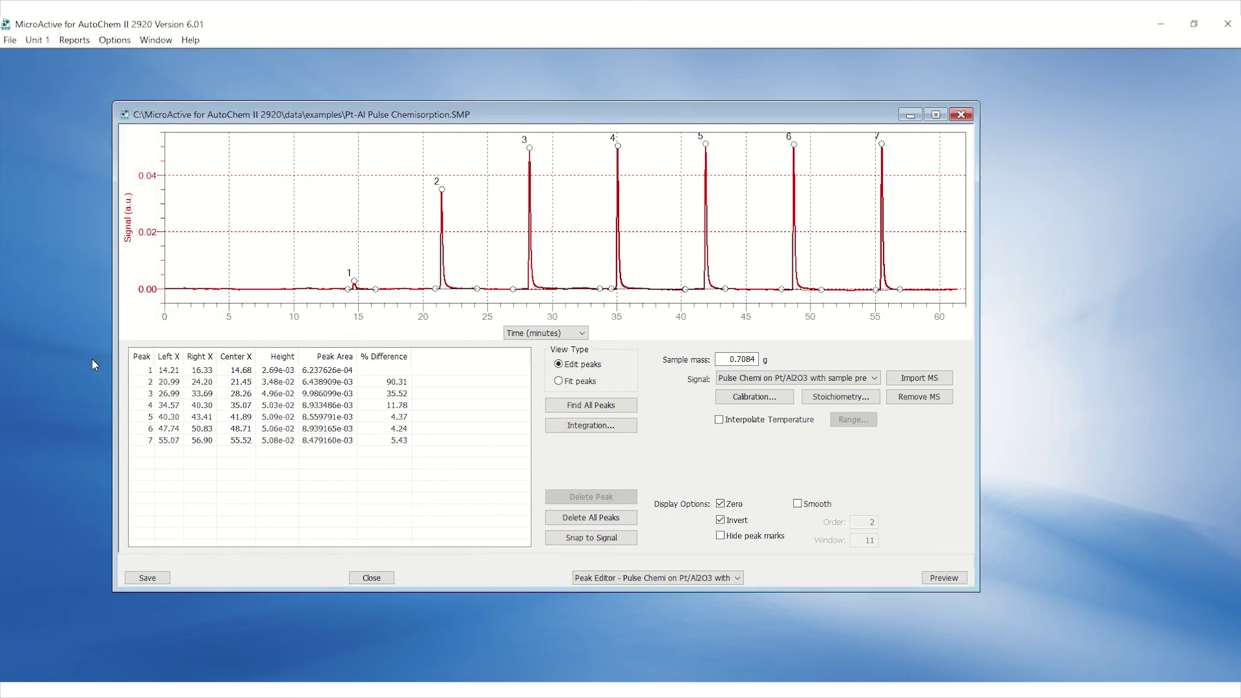
click(726, 398)
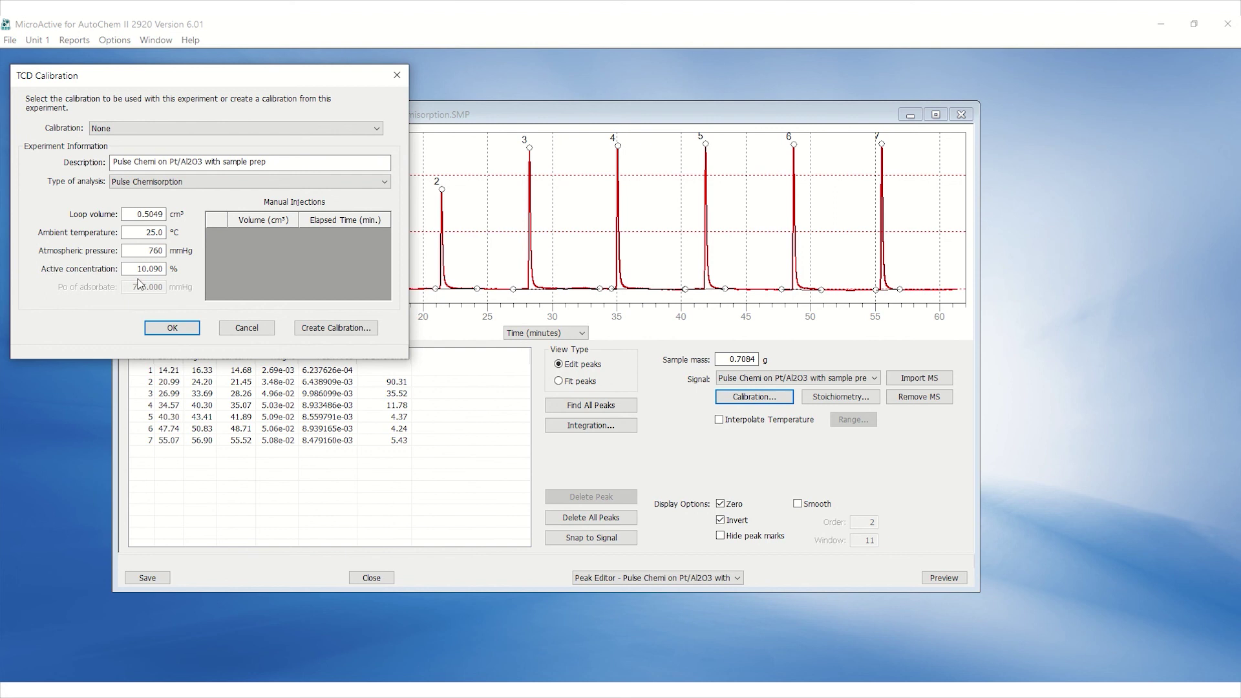
click(170, 328)
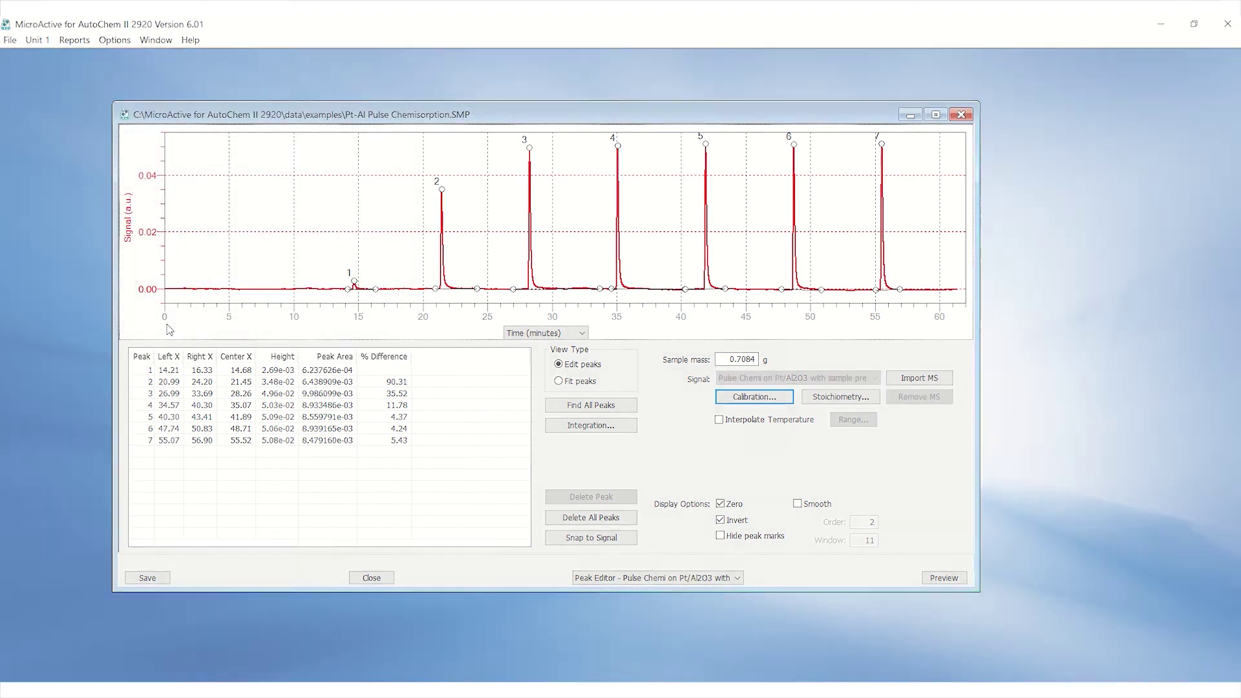